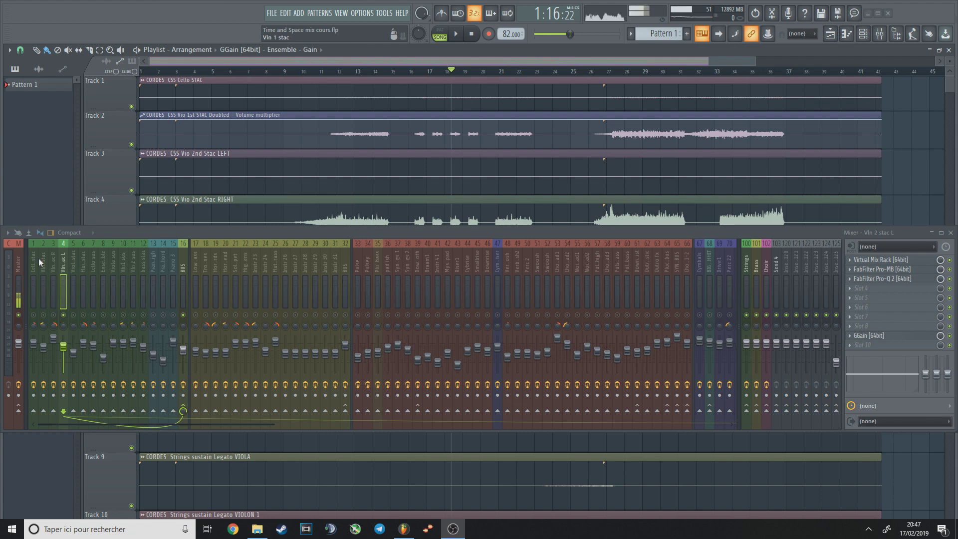
Open the FabFilter Pro-Q 2 equalizer of the Cello stac mixer track and listen to the passage through it
click(33, 270)
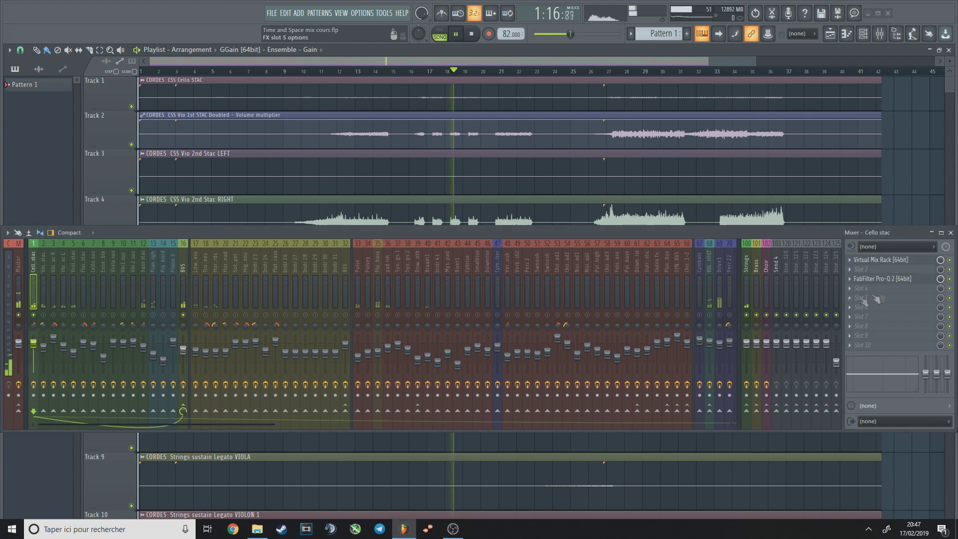
click(882, 278)
drag(576, 238, 575, 302)
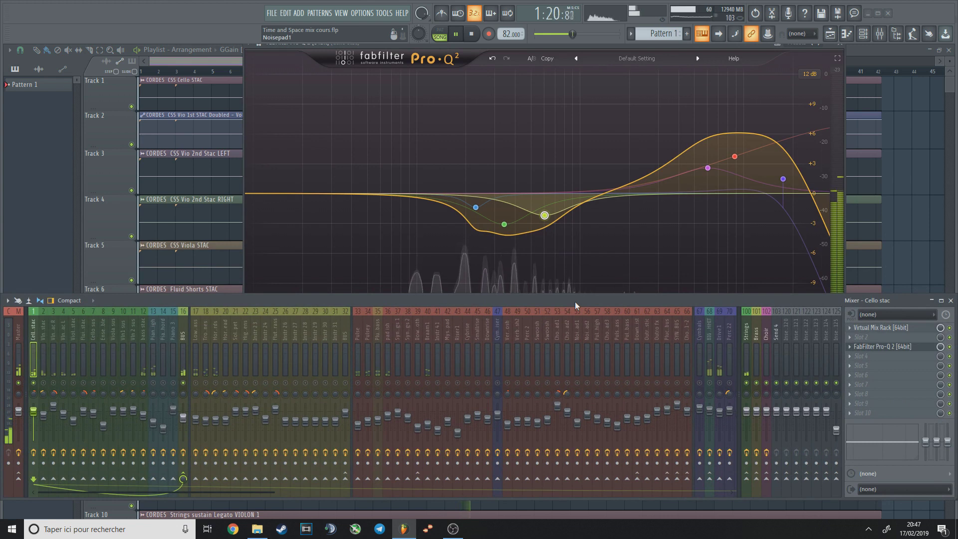
key(space)
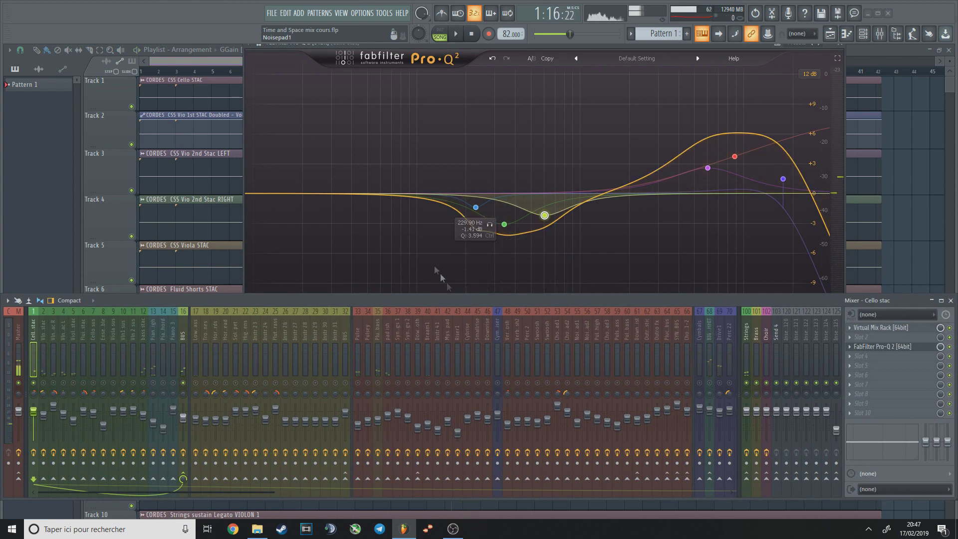
click(434, 200)
mouse_move(424, 198)
key(Delete)
Audition the Cello stac equalizer's low-mid cuts in solo during playback, first the 606 Hz band and the 343 Hz band after it
mouse_move(735, 158)
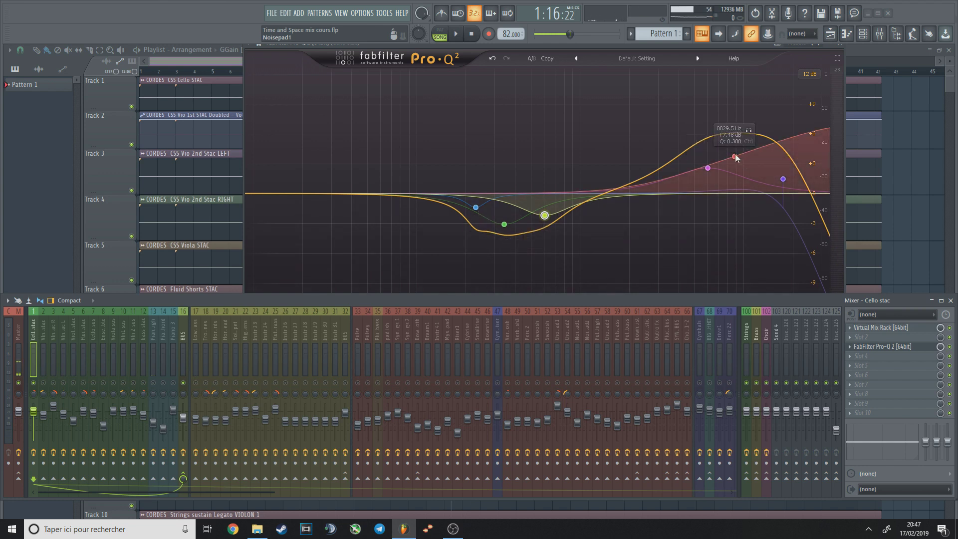
mouse_move(544, 220)
key(space)
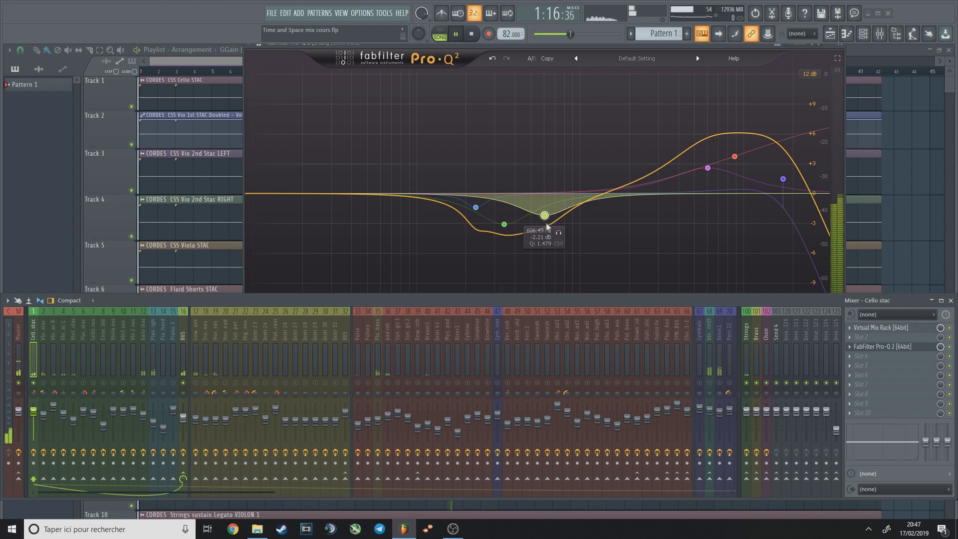
click(558, 232)
key(space)
mouse_move(504, 224)
key(space)
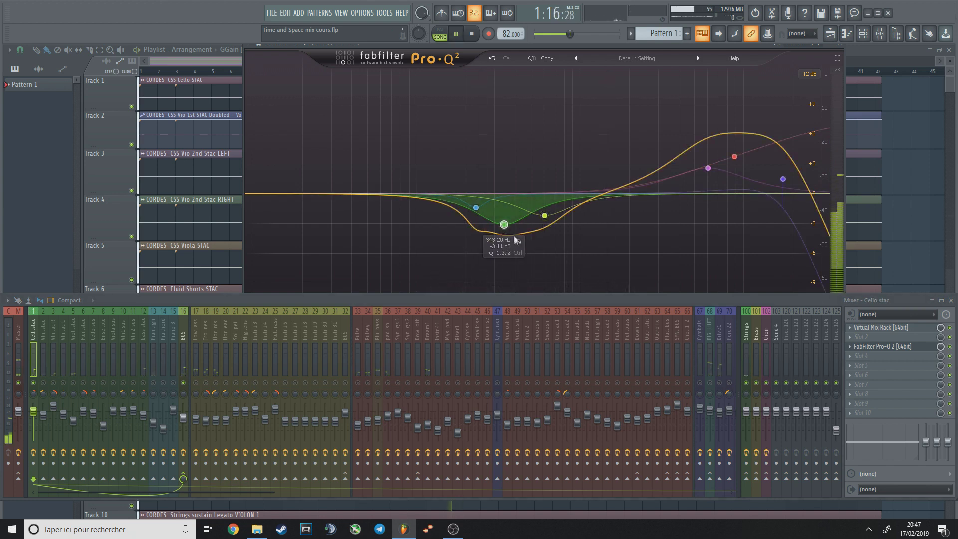
click(517, 242)
key(space)
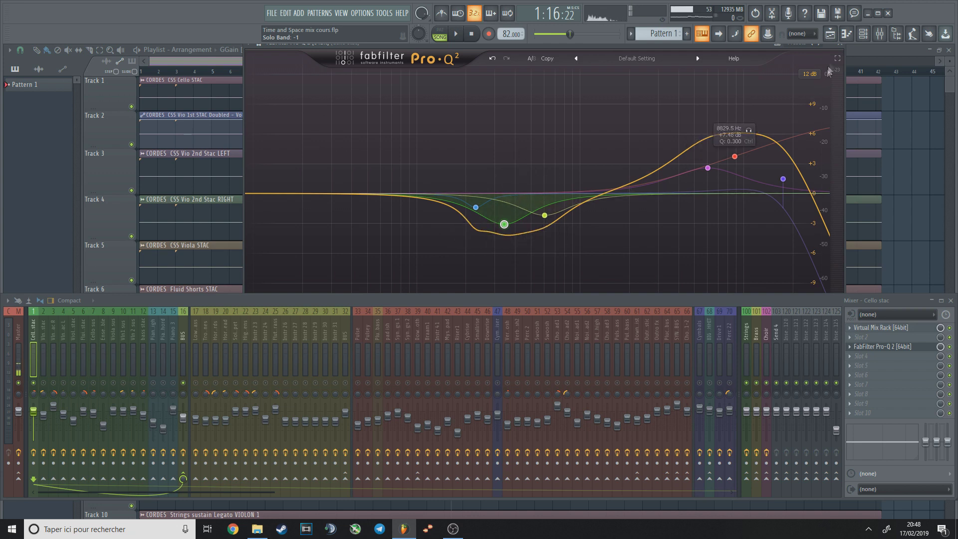
Close the cello equalizer, open the Pro-Q 2 of the Vln 2 stac L track and listen to the passage
click(841, 45)
key(space)
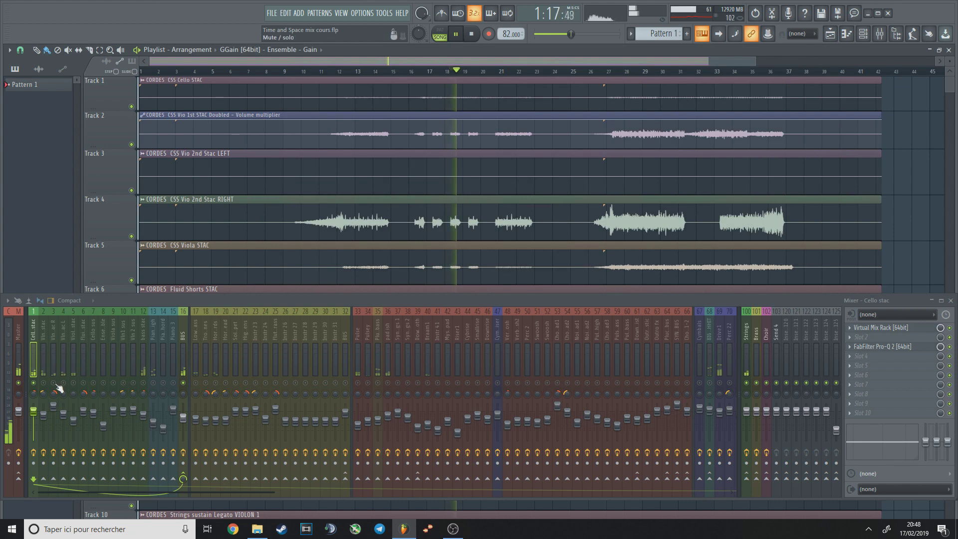
click(64, 360)
key(space)
click(882, 347)
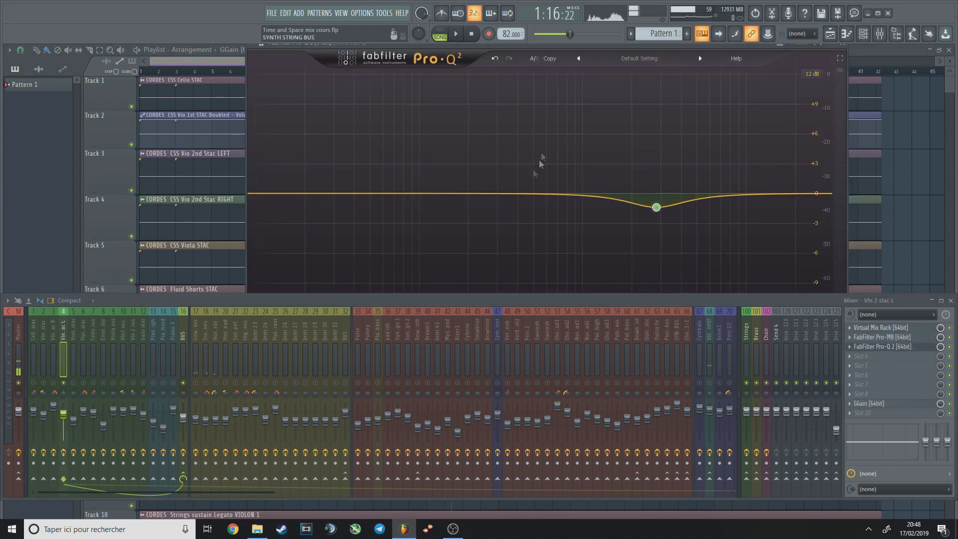
key(space)
key(space)
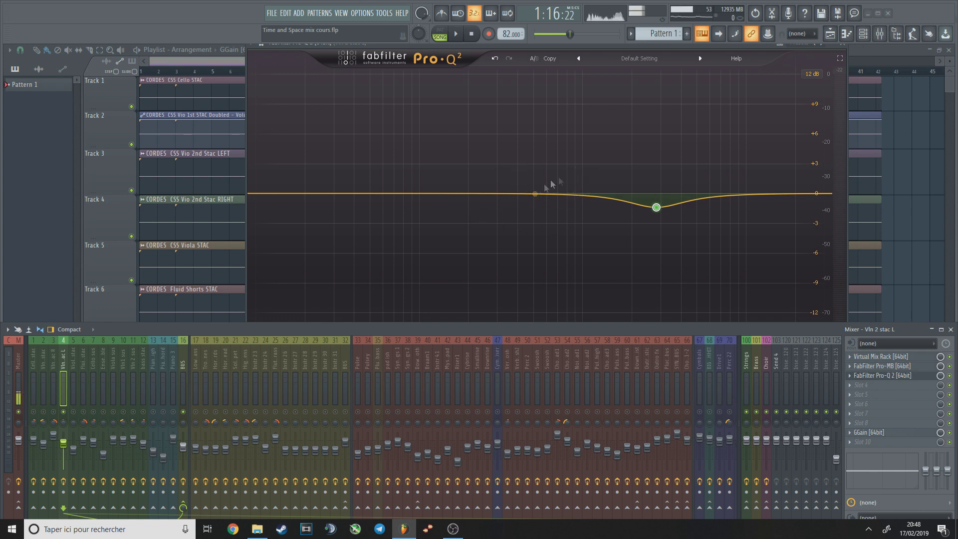
Sweep a temporary band along the Vln 2 stac L equalizer curve while playing the passage
key(space)
key(space)
drag(263, 196, 597, 193)
key(space)
right_click(599, 190)
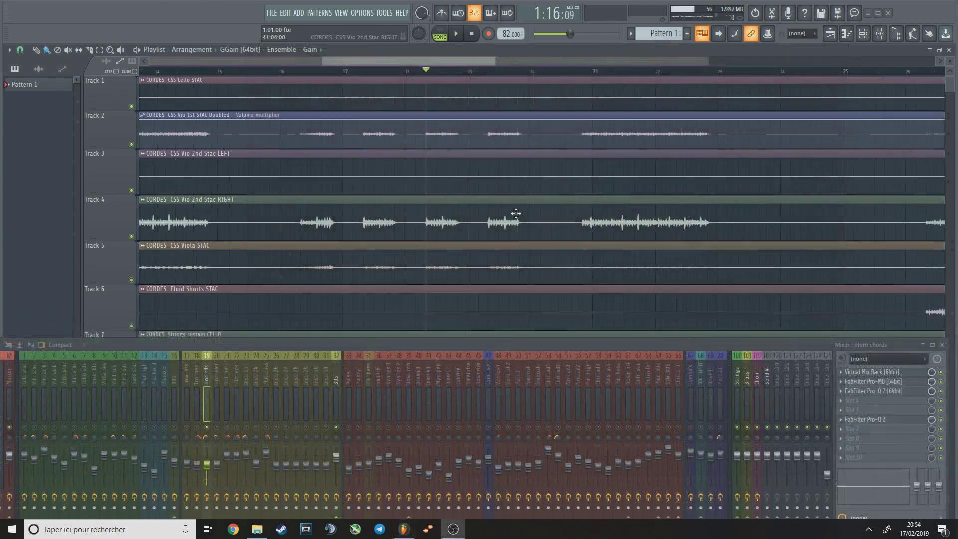
Open the Pro-Q 2 of the Low brass track and watch its spectrum while the passage plays
click(187, 381)
key(space)
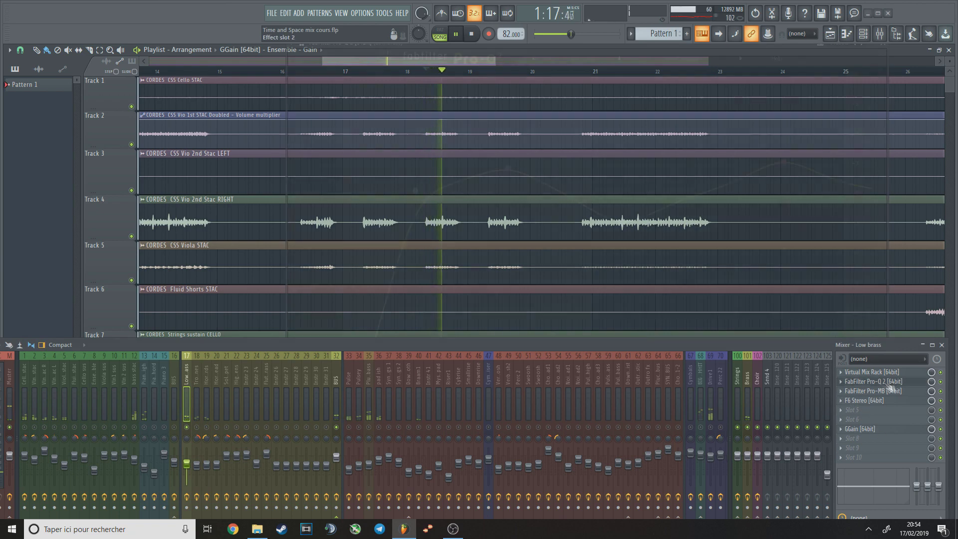
click(874, 381)
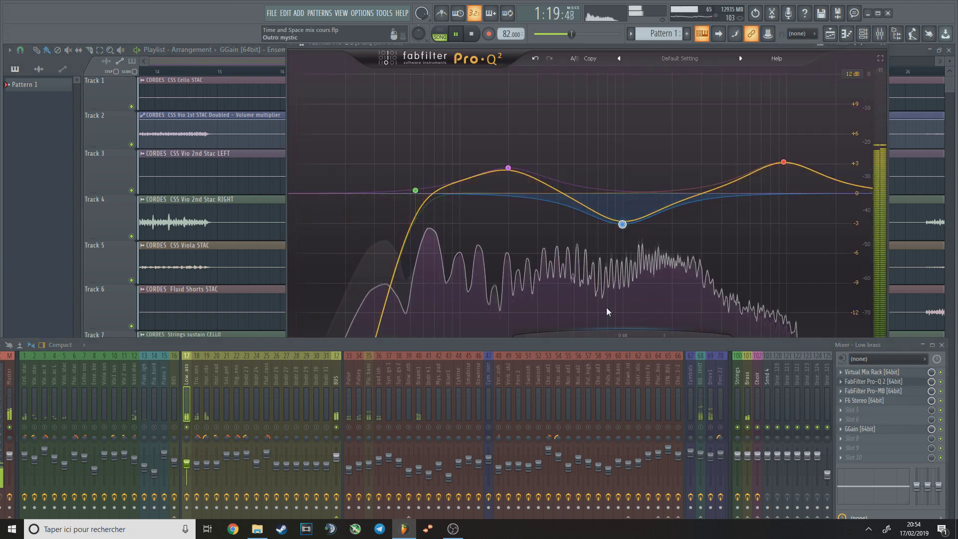
key(space)
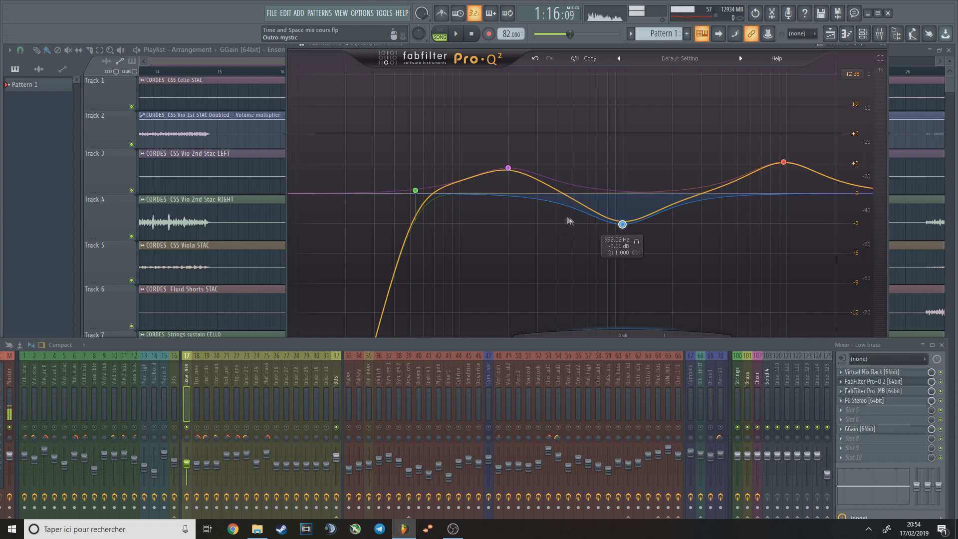
Audition the Low brass 992 Hz cut in solo, shift it to about 958 Hz and close the equalizer
key(space)
click(636, 242)
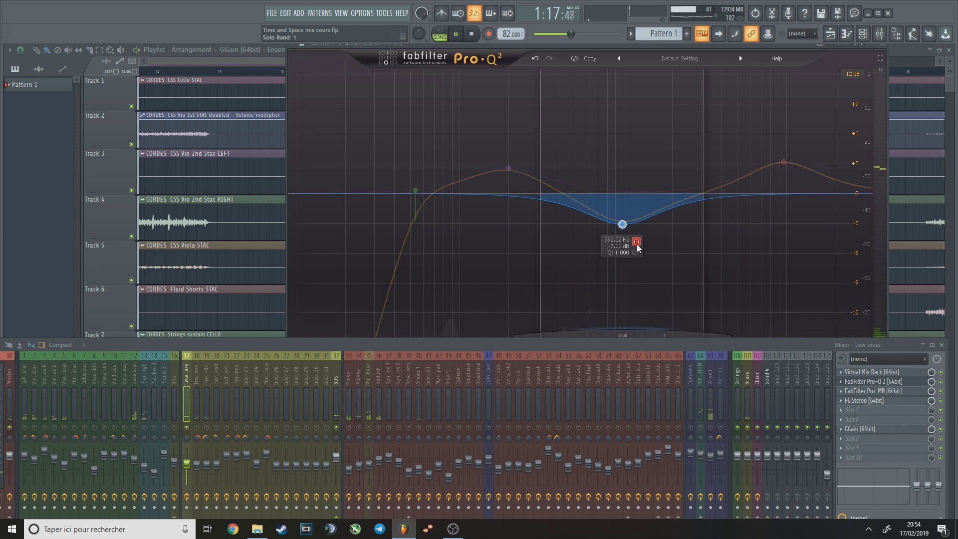
mouse_move(638, 244)
mouse_down()
mouse_move(570, 250)
mouse_move(634, 243)
mouse_up()
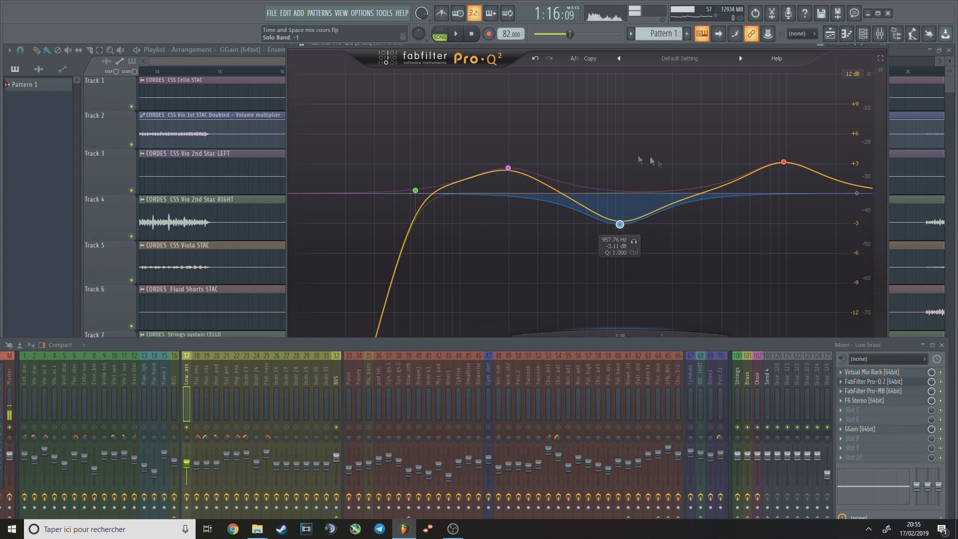
click(883, 44)
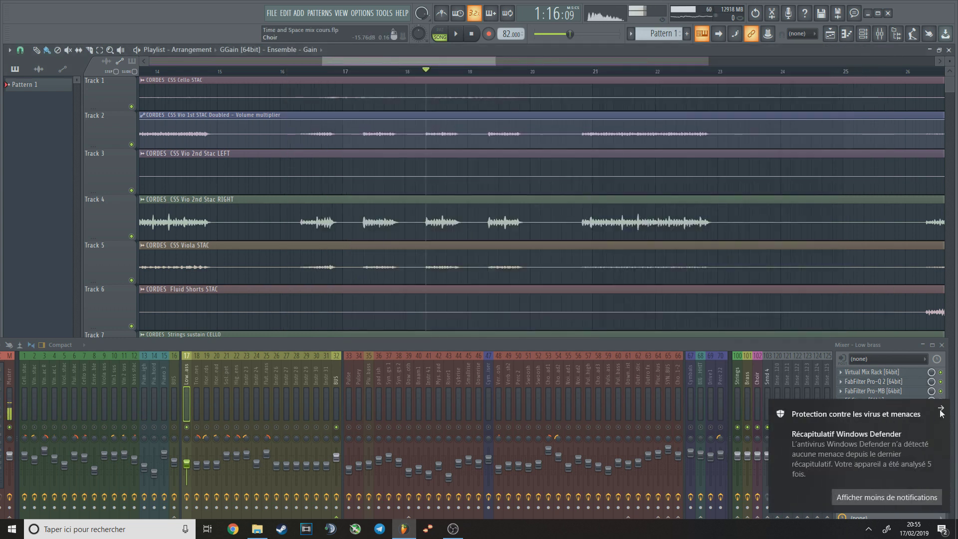
click(940, 409)
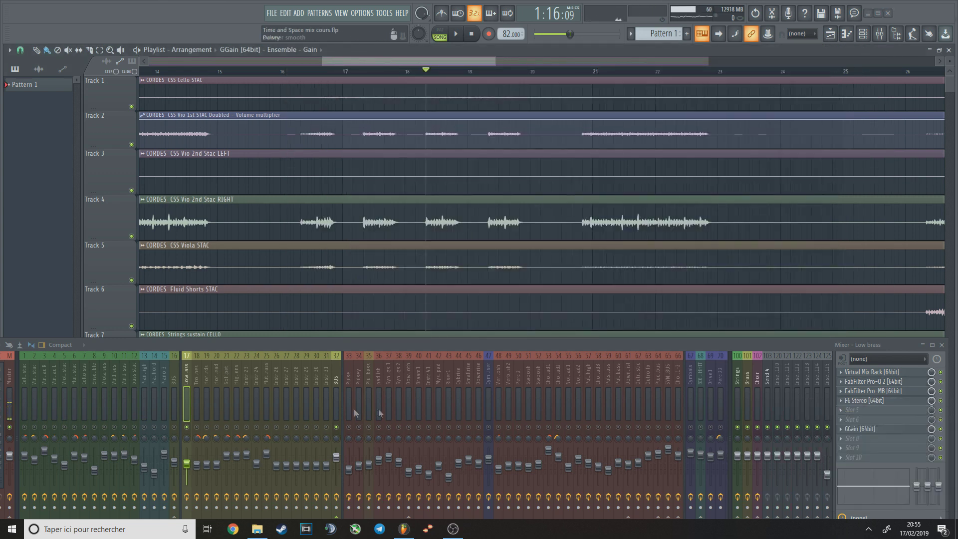
Sweep a temporary boost around 770 Hz on the Horn chords Pro-Q 2 during playback and delete the band
click(206, 414)
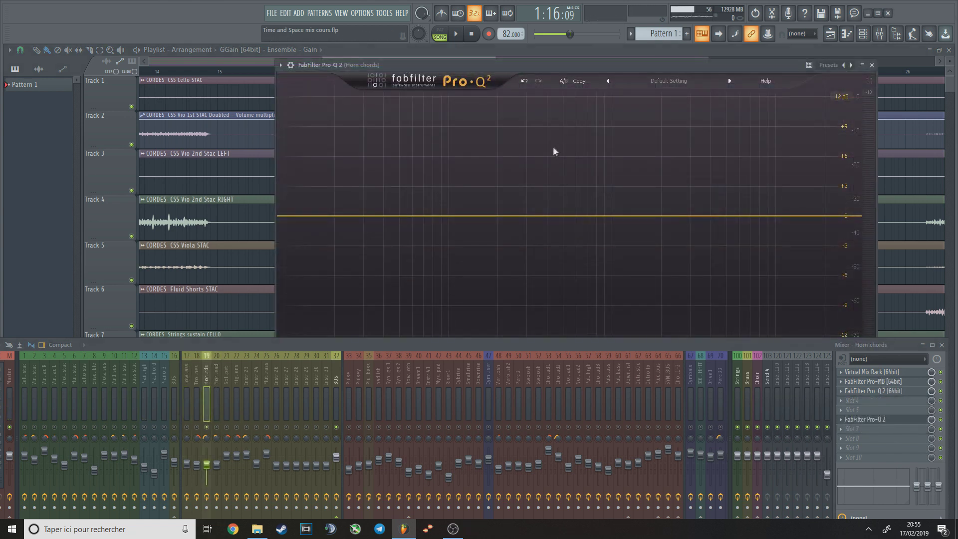
key(space)
drag(550, 215, 611, 157)
right_click(595, 199)
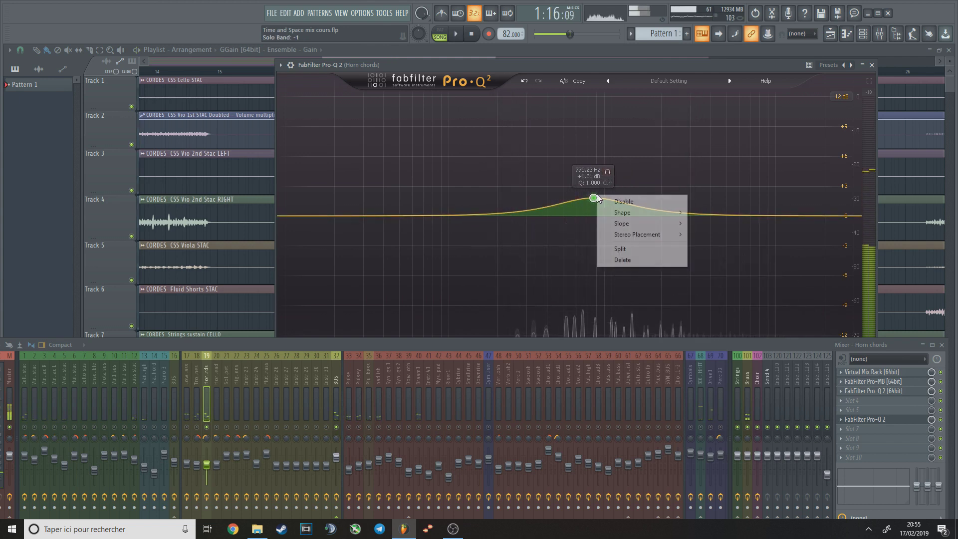
click(624, 260)
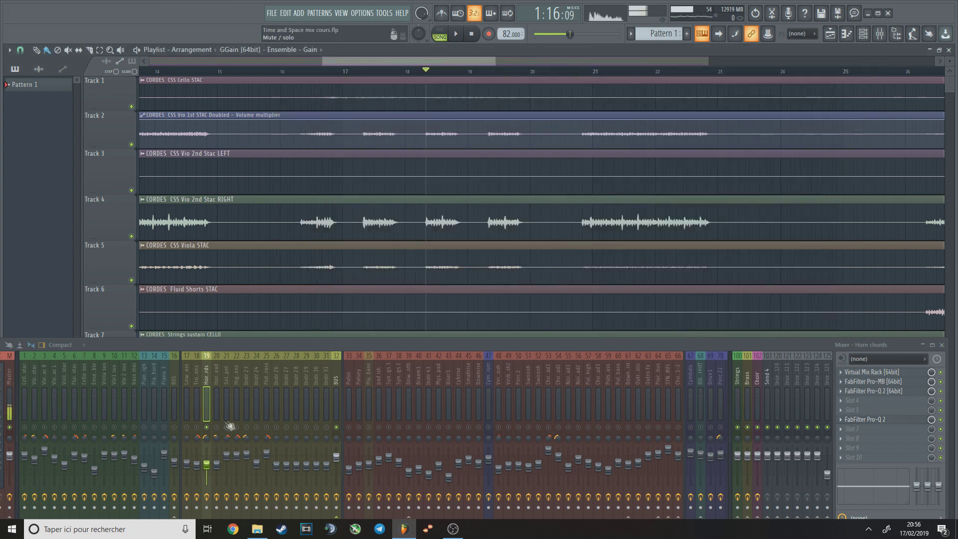
Unmute the remaining brass mixer tracks and play the passage with the brass BUS track selected
drag(253, 429, 300, 430)
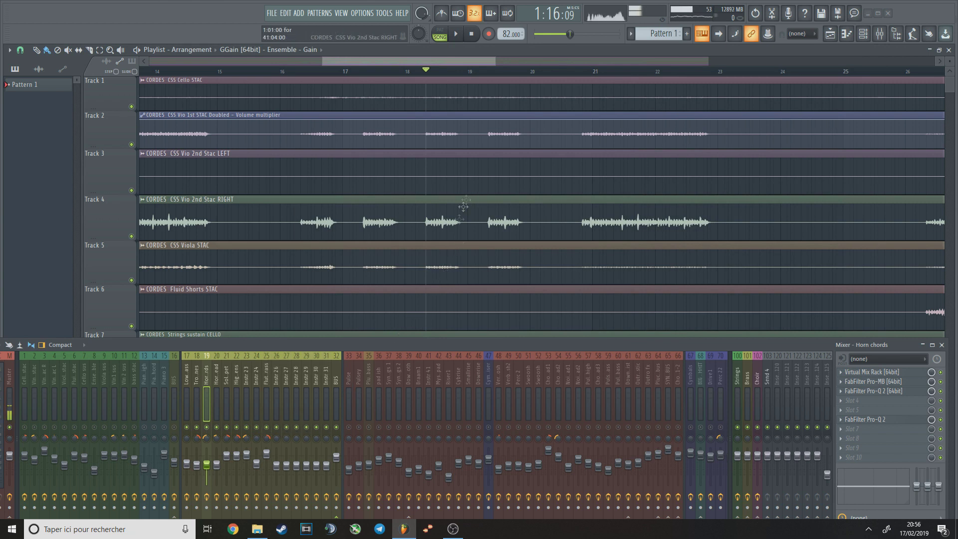
key(space)
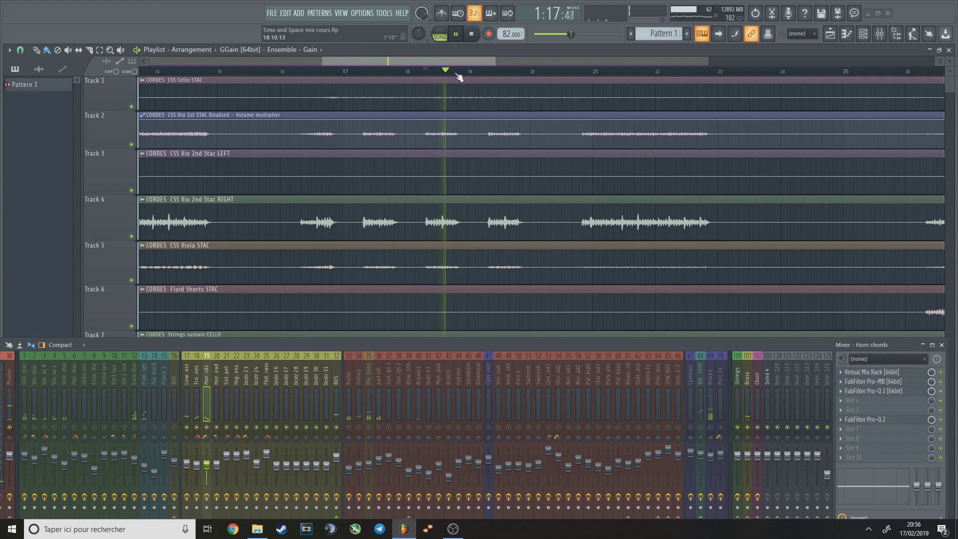
click(337, 378)
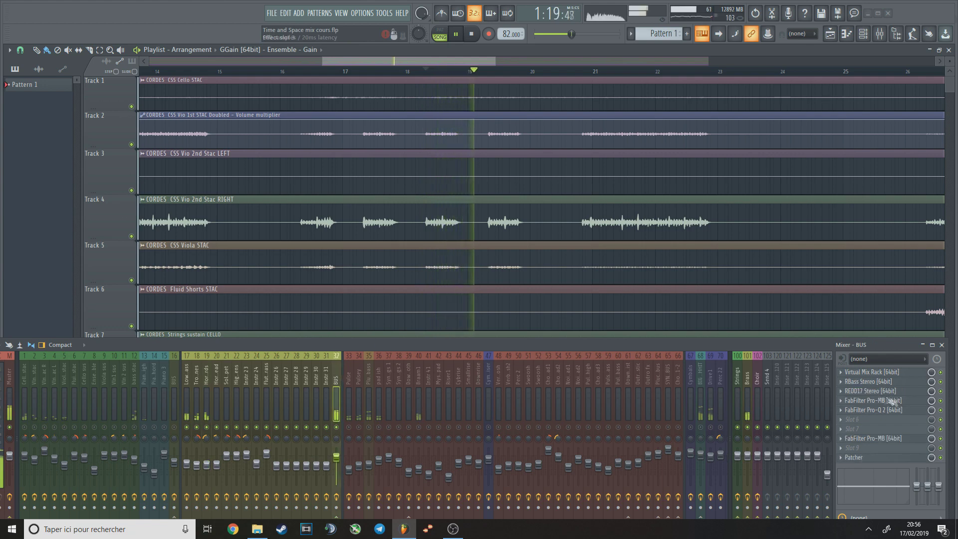
key(space)
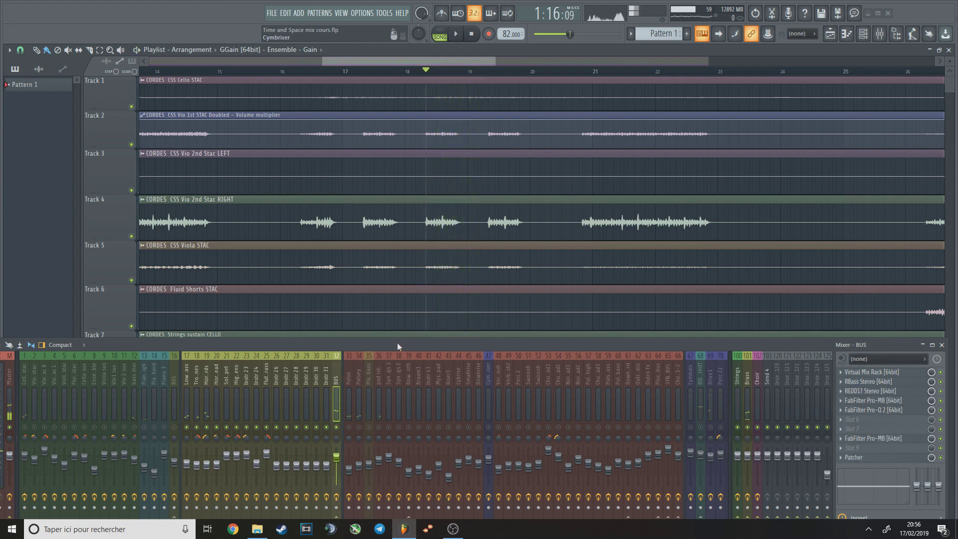
Turn off the effect slots of the individual brass tracks and play the section without their processing
drag(399, 347, 389, 259)
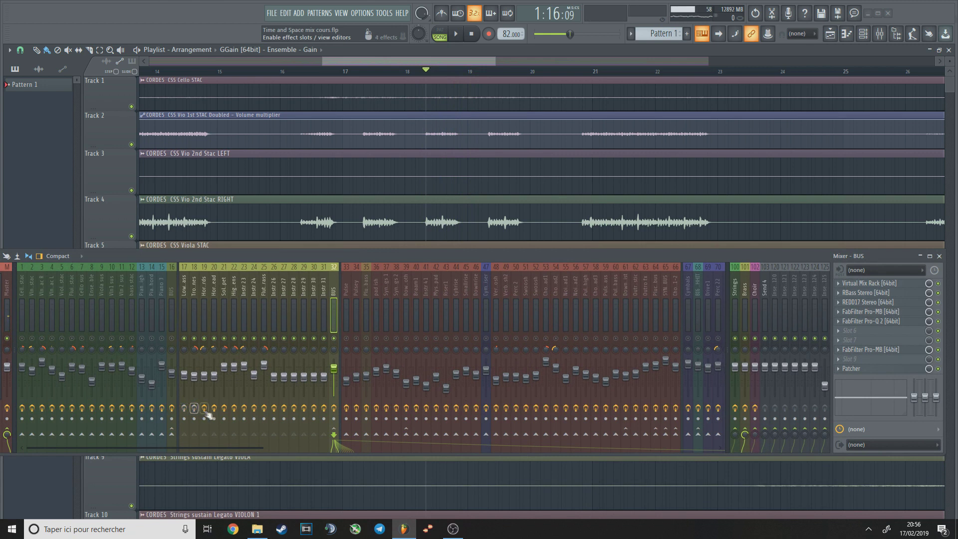
drag(228, 415, 299, 411)
key(space)
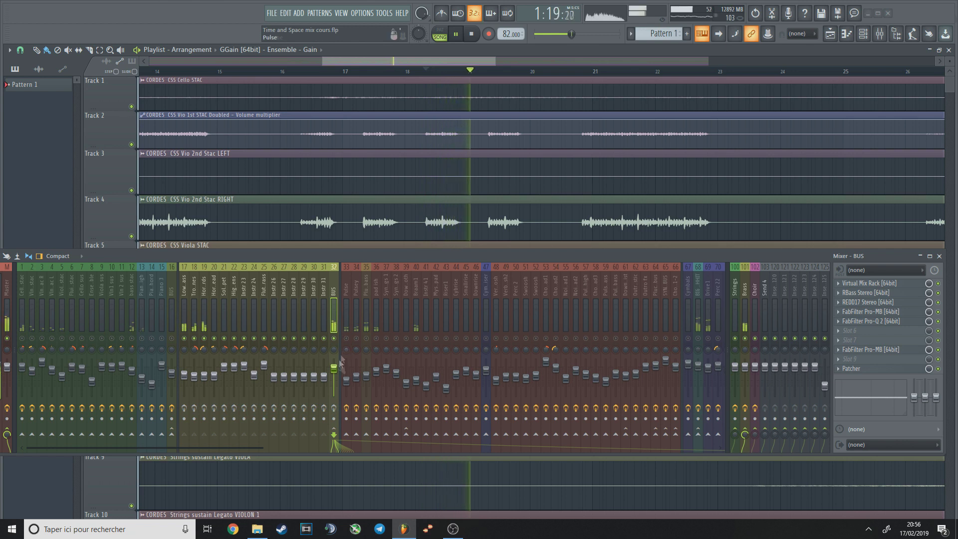
key(space)
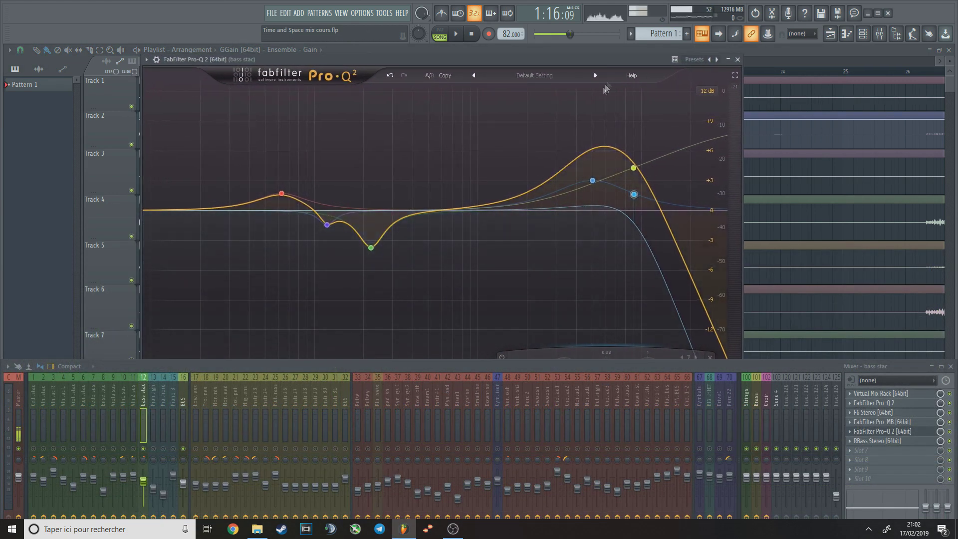
Add a near-flat band in the midrange of the bass stac Pro-Q 2 curve and listen to the passage
drag(474, 209, 459, 215)
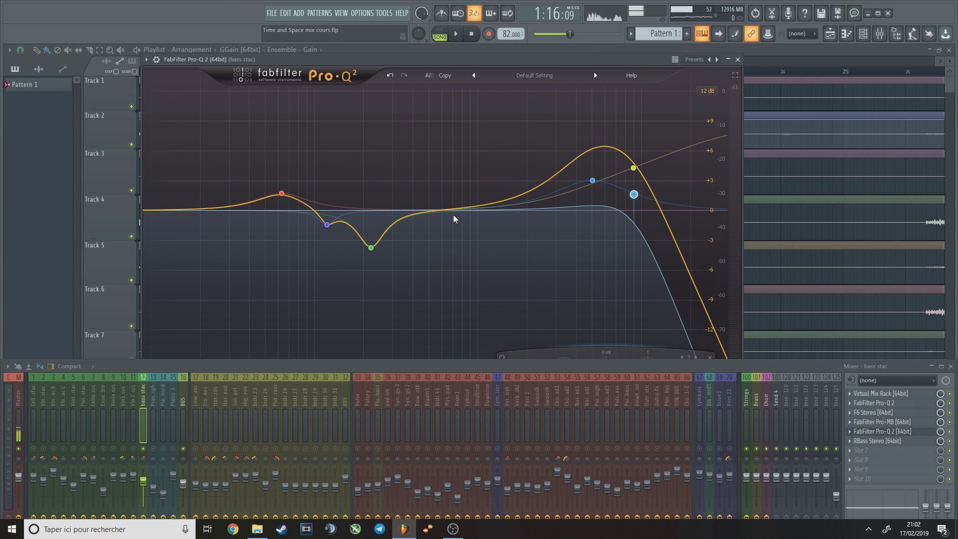
drag(521, 61, 530, 64)
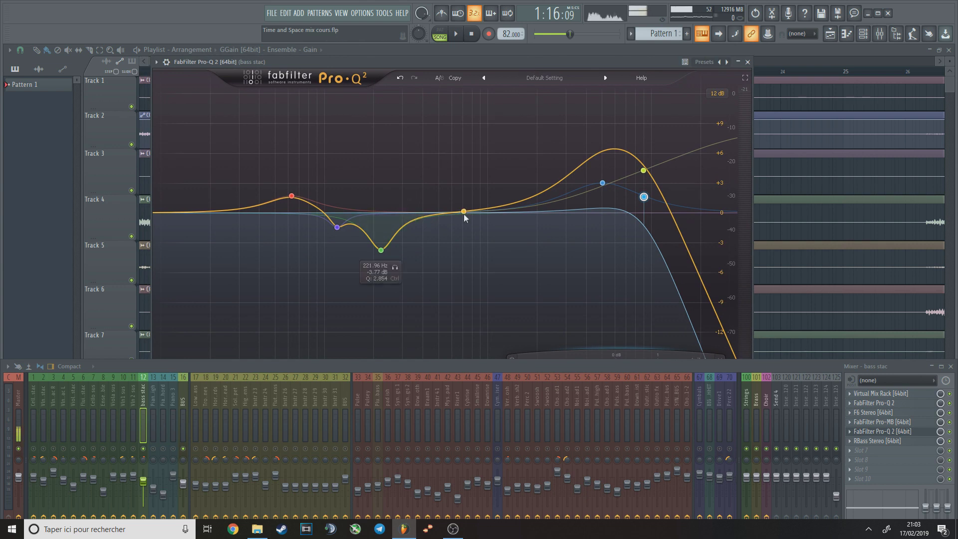
mouse_move(465, 212)
mouse_down()
mouse_move(459, 248)
mouse_move(482, 216)
mouse_move(474, 215)
mouse_up()
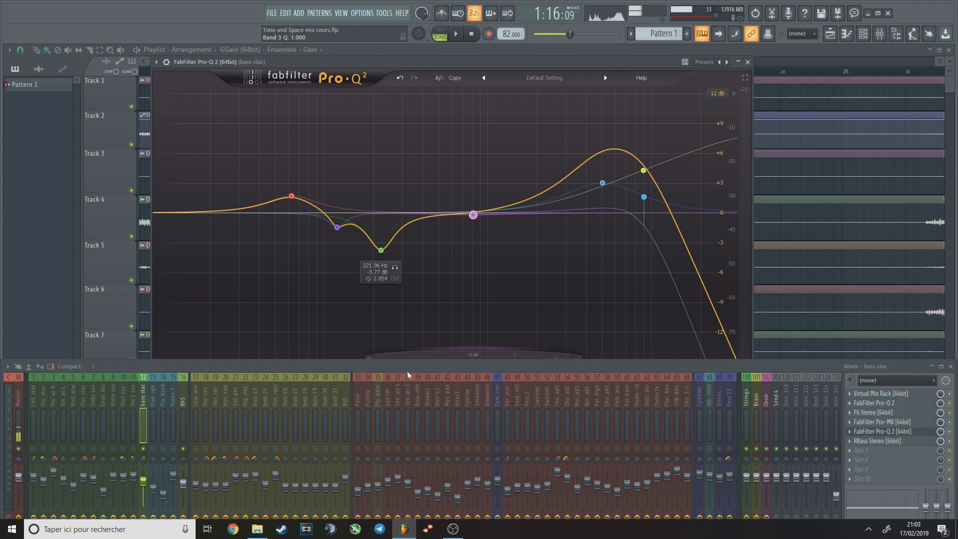
key(space)
drag(485, 322, 485, 365)
mouse_move(473, 214)
mouse_down()
mouse_move(490, 112)
mouse_move(488, 213)
mouse_move(477, 128)
mouse_move(468, 139)
mouse_move(473, 216)
mouse_up()
key(space)
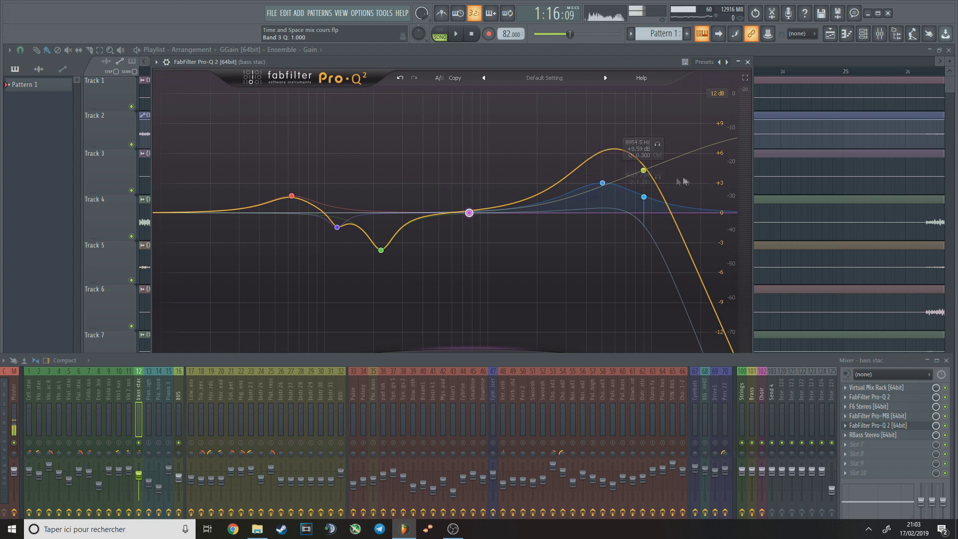
Nudge the bass stac midrange band to about 826 Hz, replay the passage and delete the band
mouse_move(472, 215)
mouse_down()
mouse_move(460, 232)
mouse_move(459, 274)
mouse_move(470, 215)
mouse_move(444, 149)
mouse_move(430, 223)
mouse_move(438, 227)
mouse_move(455, 166)
mouse_move(475, 215)
mouse_up()
key(space)
key(space)
key(space)
key(space)
right_click(475, 215)
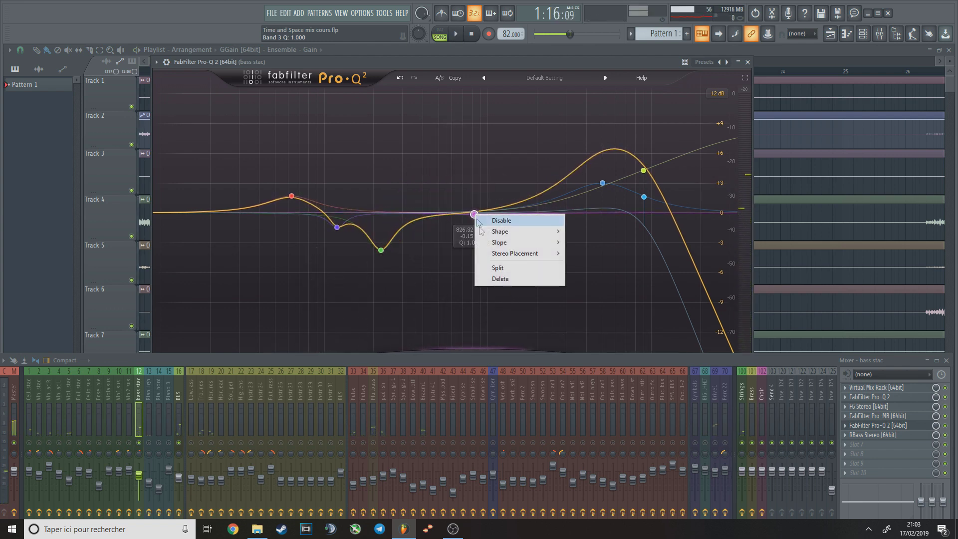
click(508, 282)
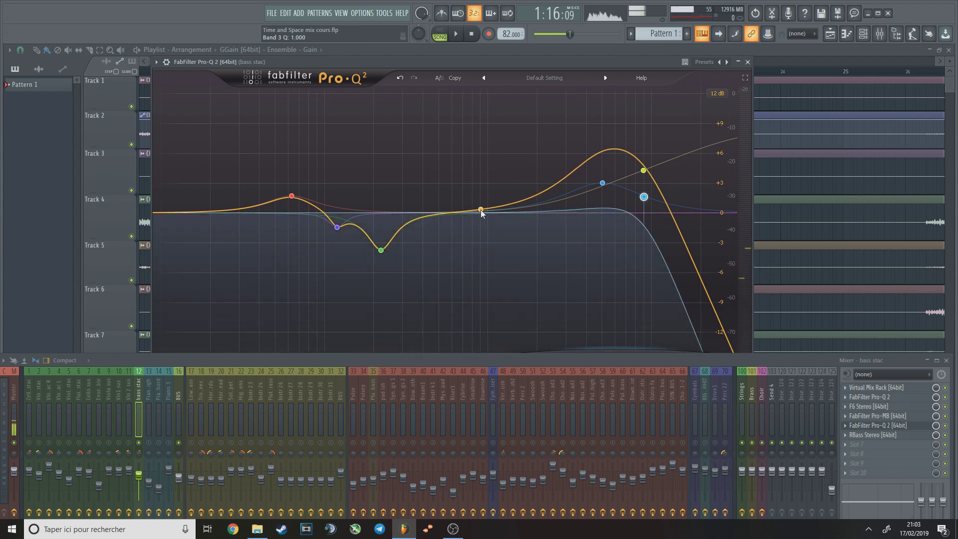